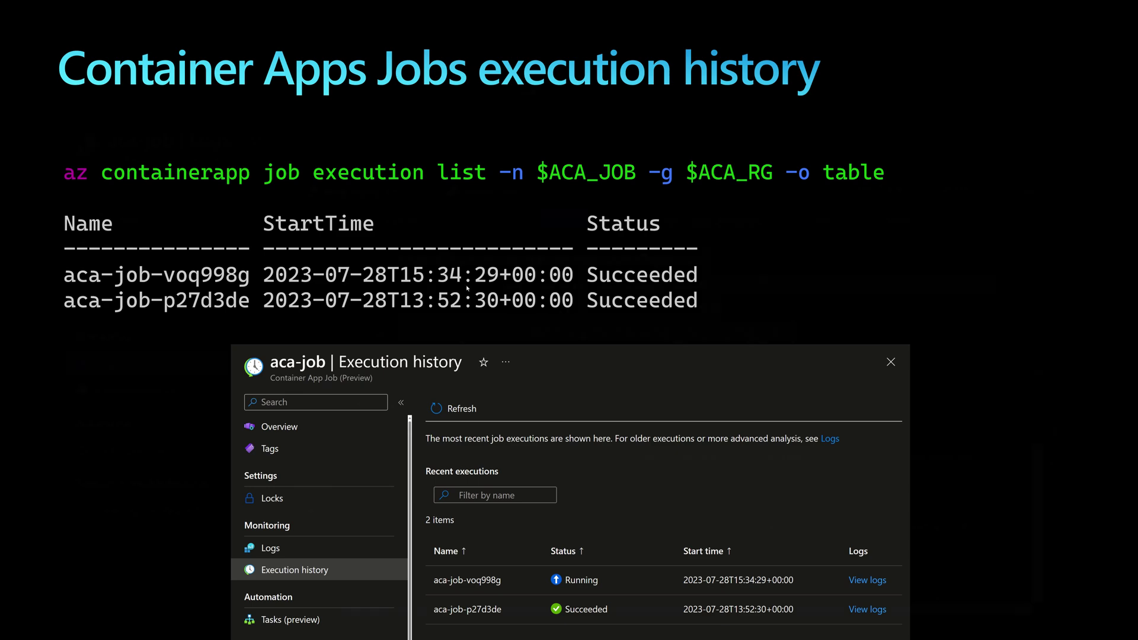
click(466, 289)
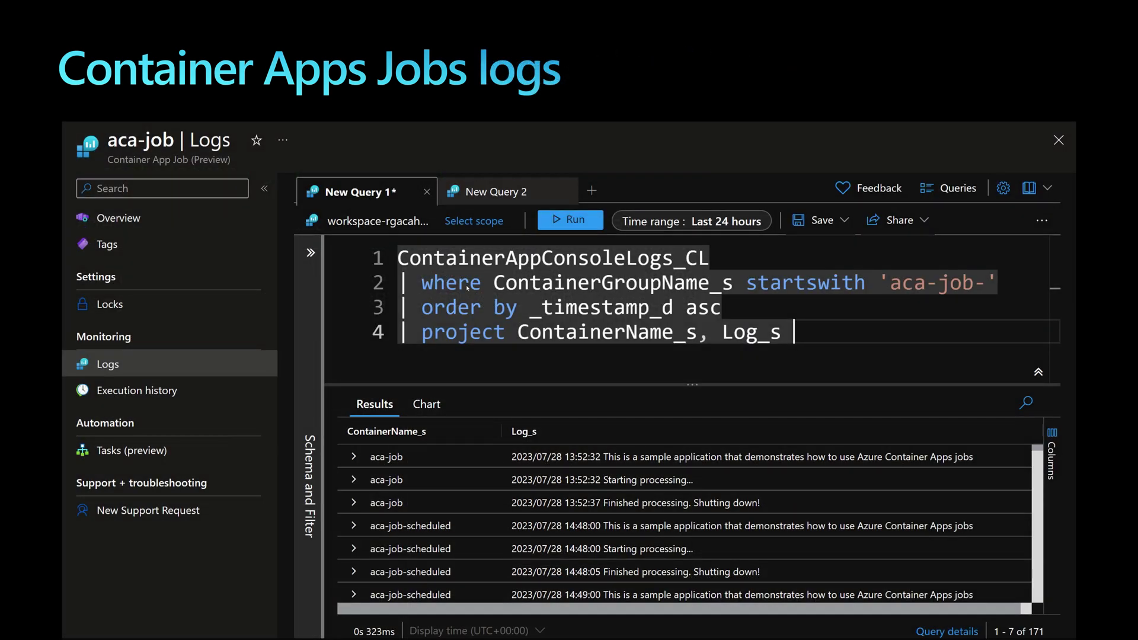